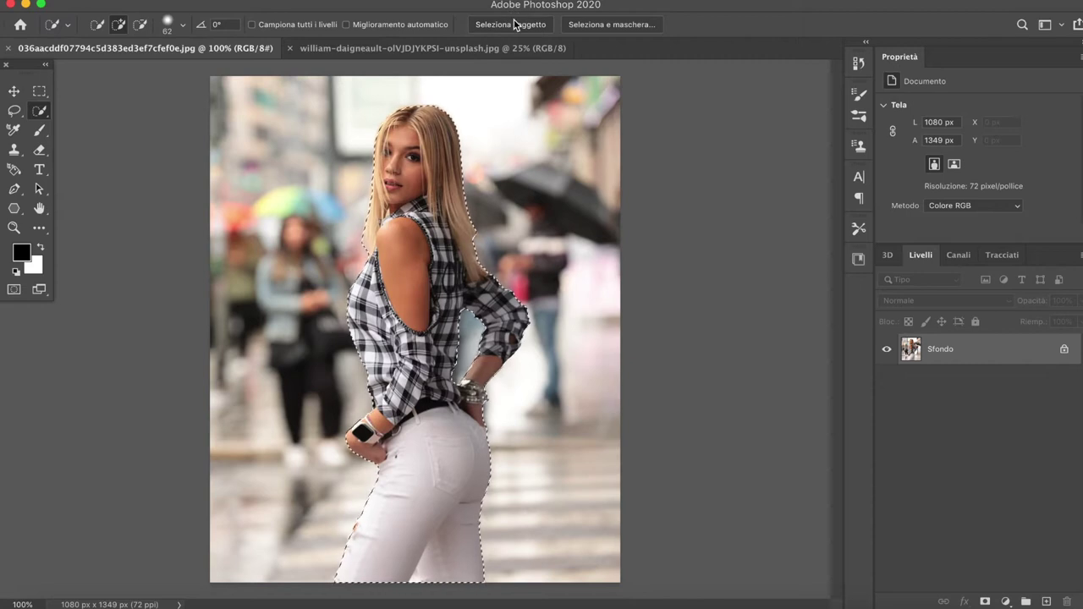
# Auto-select the blonde woman with Select Subject and bring up Migliora bordo for the selection.
pyautogui.click(372, 1)
pyautogui.click(406, 187)
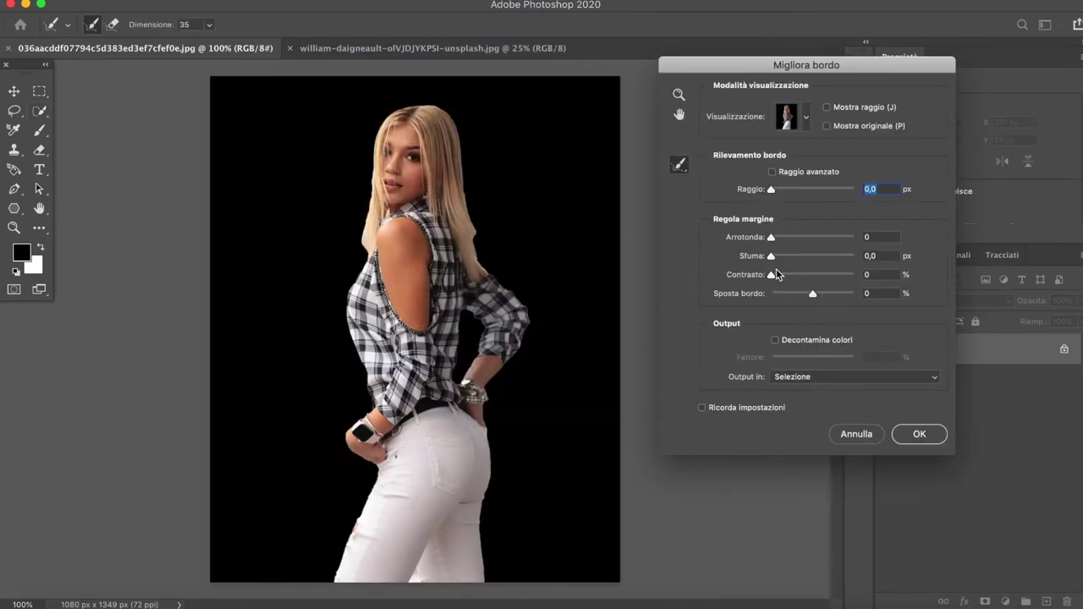
# Refine the woman's edge slightly outward with less feathering, then copy her to Livello 1.
pyautogui.moveTo(812, 296); pyautogui.dragTo(822, 298)
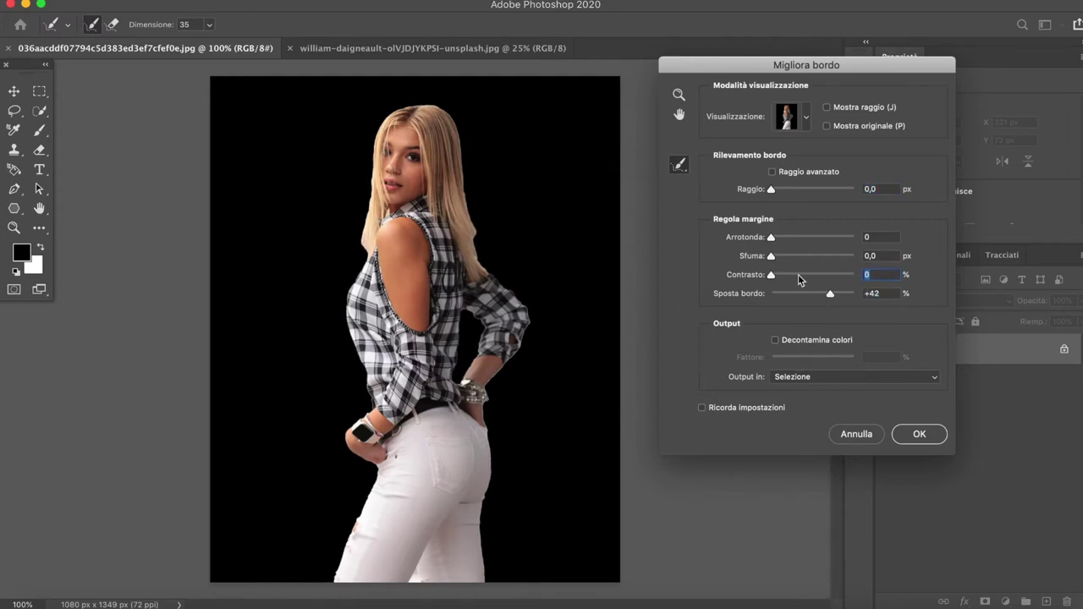
pyautogui.moveTo(788, 262); pyautogui.dragTo(774, 263)
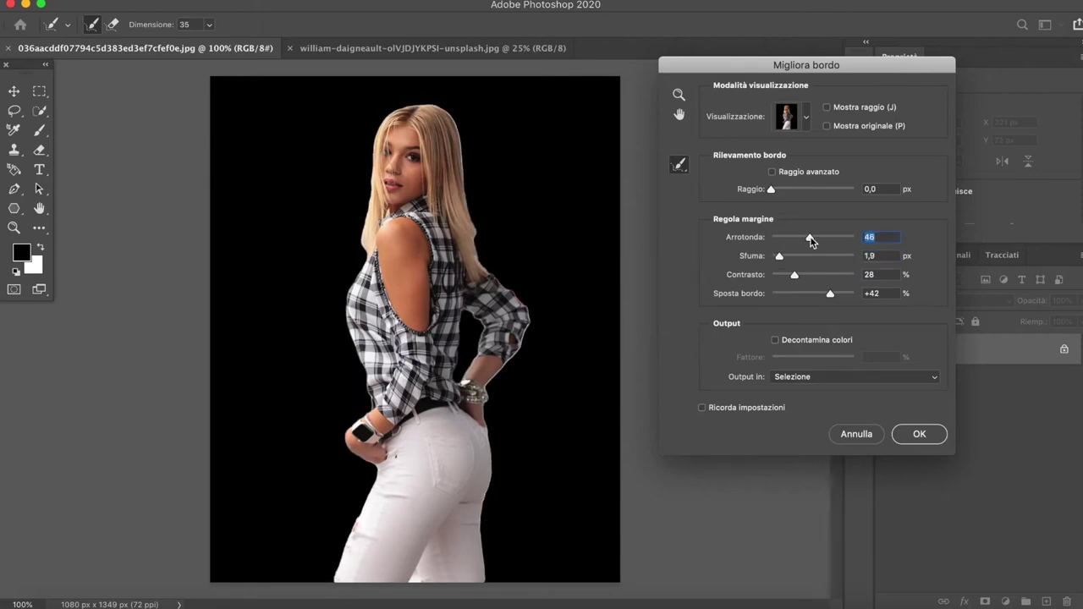
pyautogui.click(920, 435)
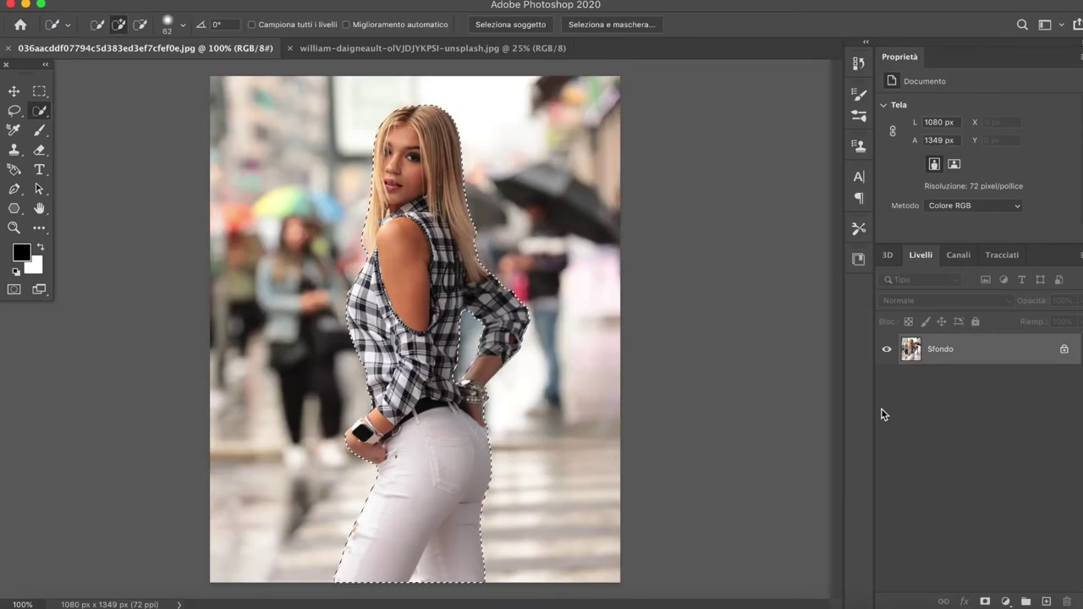
pyautogui.hotkey('ctrl', 'j')
# Delete the original Sfondo street layer and bring up the tunnel photo.
pyautogui.click(887, 380)
pyautogui.click(922, 381)
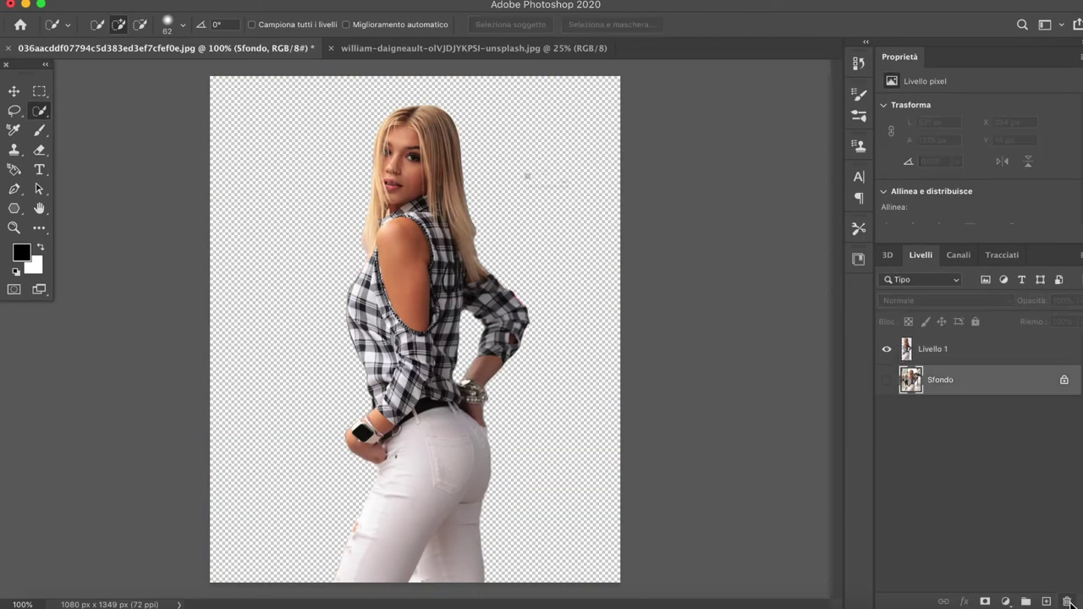
pyautogui.click(1068, 602)
pyautogui.click(13, 92)
pyautogui.click(406, 48)
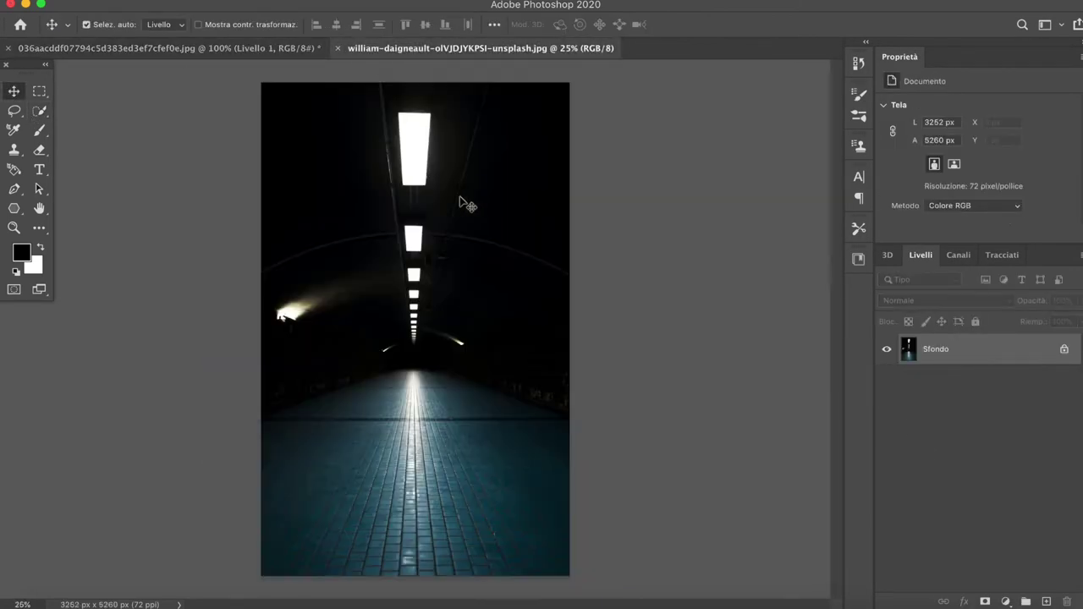
# Copy the unlocked tunnel layer into the woman's document and position it on the canvas.
pyautogui.click(1064, 349)
pyautogui.moveTo(439, 265)
pyautogui.mouseDown()
pyautogui.moveTo(427, 360)
pyautogui.moveTo(435, 375)
pyautogui.mouseUp()
pyautogui.hotkey('ctrl', 't')
pyautogui.moveTo(500, 213)
pyautogui.mouseDown()
pyautogui.moveTo(431, 359)
pyautogui.moveTo(245, 339)
pyautogui.mouseUp()
# Scale and stretch the tunnel image to fill the whole canvas and commit the transform.
pyautogui.moveTo(640, 155)
pyautogui.mouseDown()
pyautogui.moveTo(675, 102)
pyautogui.moveTo(684, 161)
pyautogui.mouseUp()
pyautogui.moveTo(508, 288); pyautogui.dragTo(450, 208)
pyautogui.moveTo(570, 356); pyautogui.dragTo(617, 356)
pyautogui.scroll(2, 480, 290)
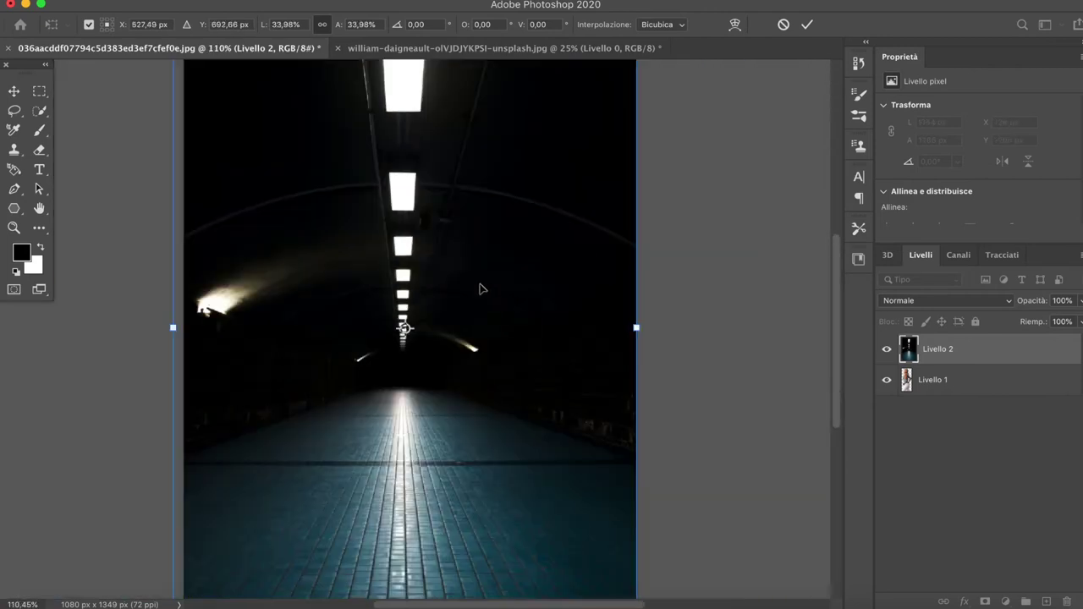
pyautogui.scroll(-2, 480, 289)
pyautogui.moveTo(479, 284); pyautogui.dragTo(480, 320)
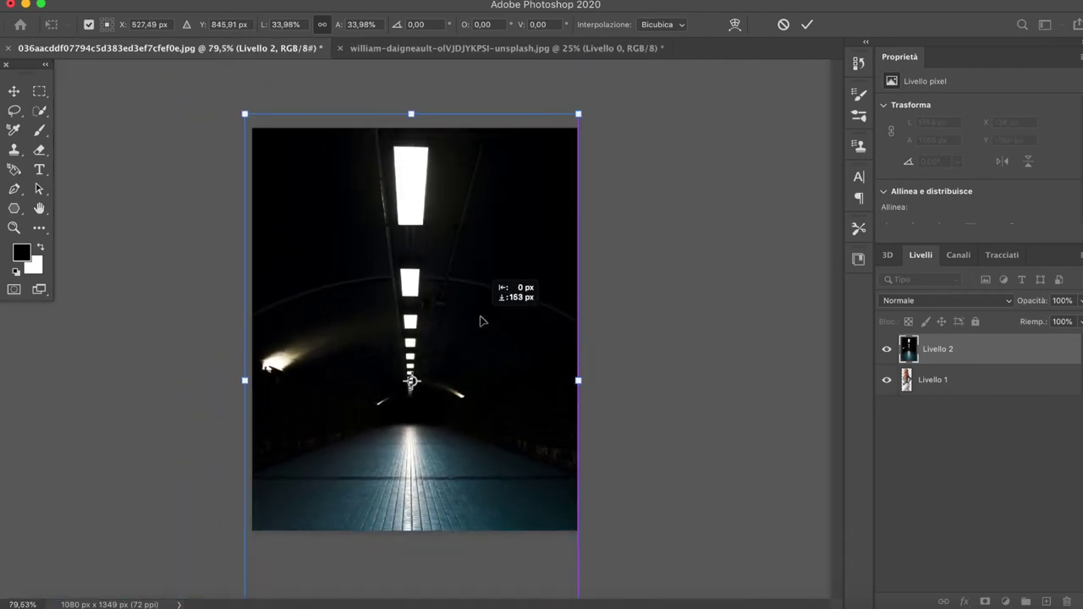
pyautogui.press('Return')
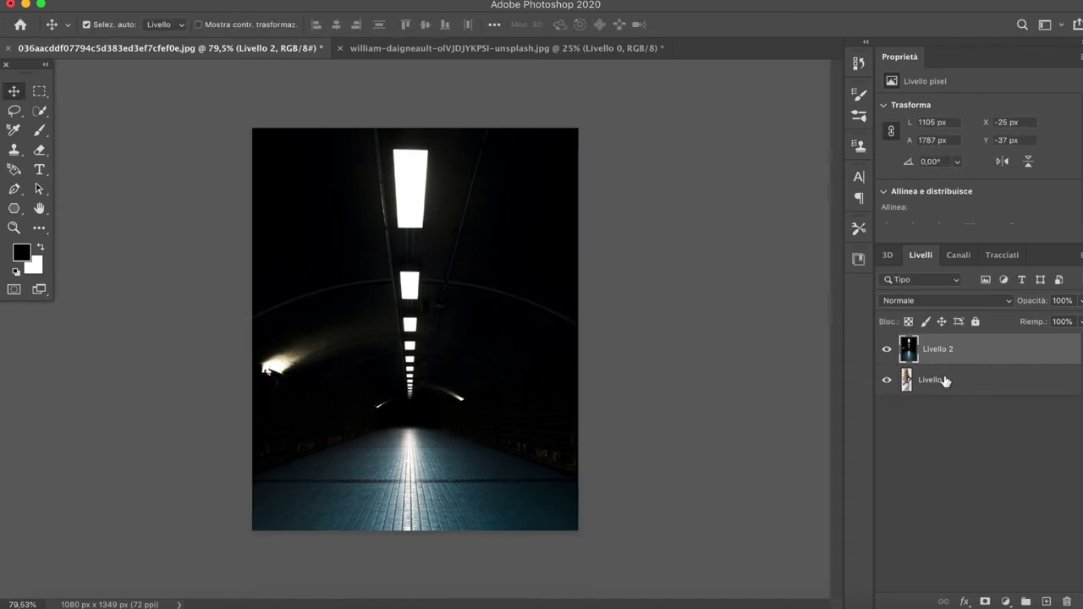
# Move Livello 1 above the tunnel layer and scale the woman down to about 83%.
pyautogui.moveTo(923, 380); pyautogui.dragTo(950, 347)
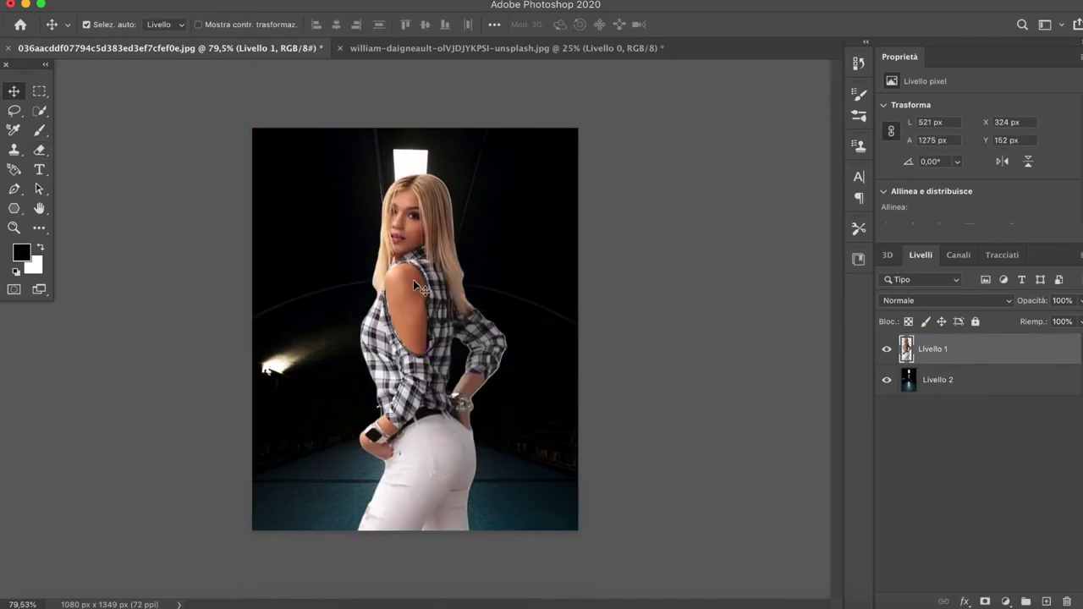
pyautogui.moveTo(413, 280); pyautogui.dragTo(440, 233)
pyautogui.hotkey('ctrl', 't')
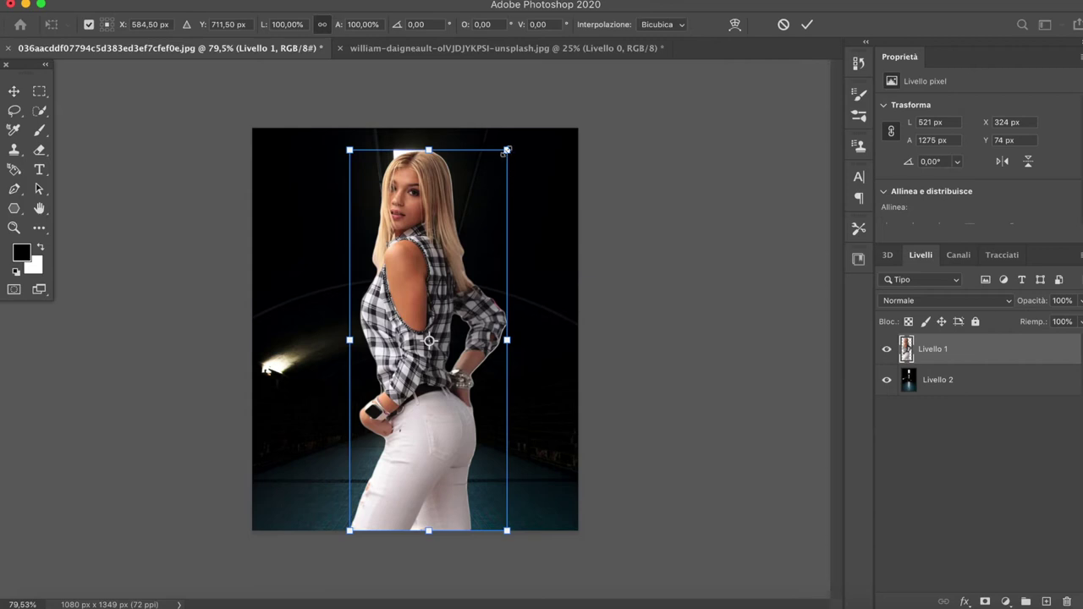
pyautogui.moveTo(507, 150); pyautogui.dragTo(496, 174)
# Place the woman centred on the walkway at about 96% size and commit.
pyautogui.moveTo(420, 269); pyautogui.dragTo(412, 308)
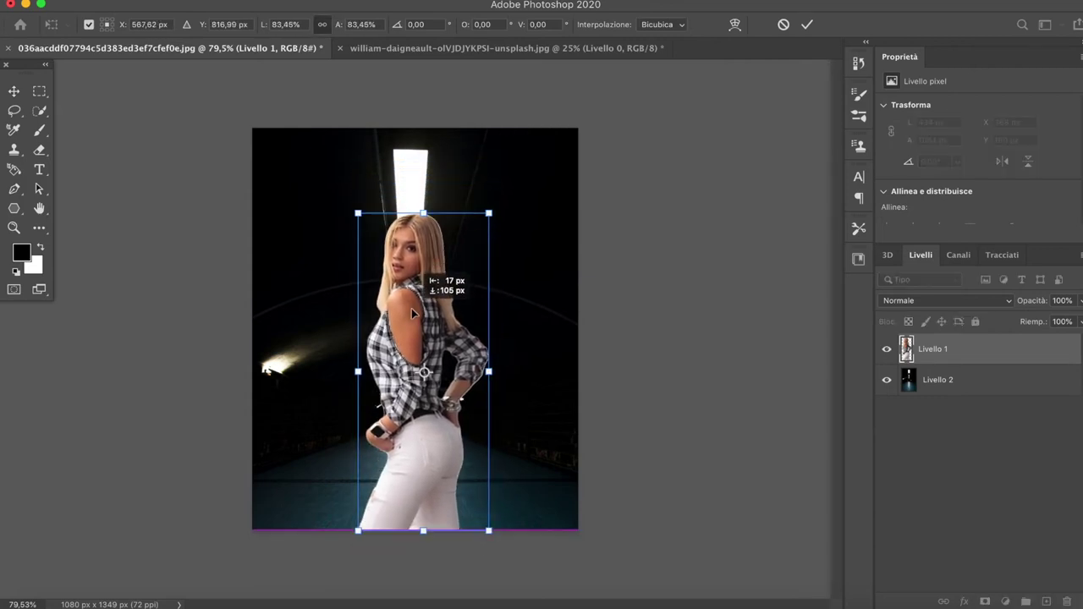
pyautogui.moveTo(489, 214); pyautogui.dragTo(498, 186)
pyautogui.moveTo(443, 258); pyautogui.dragTo(445, 247)
pyautogui.press('Return')
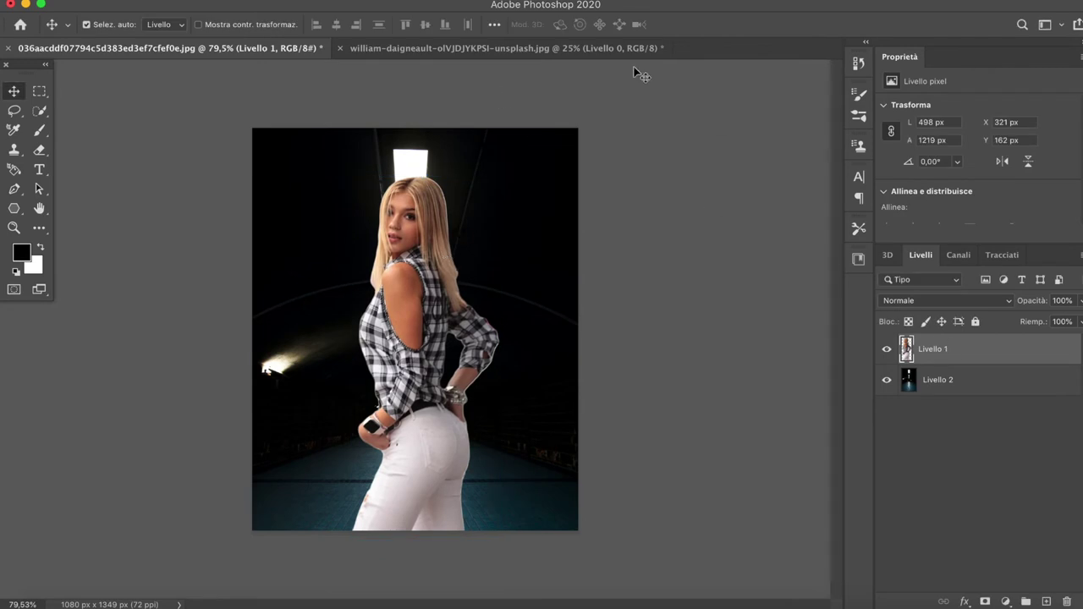
pyautogui.click(424, 0)
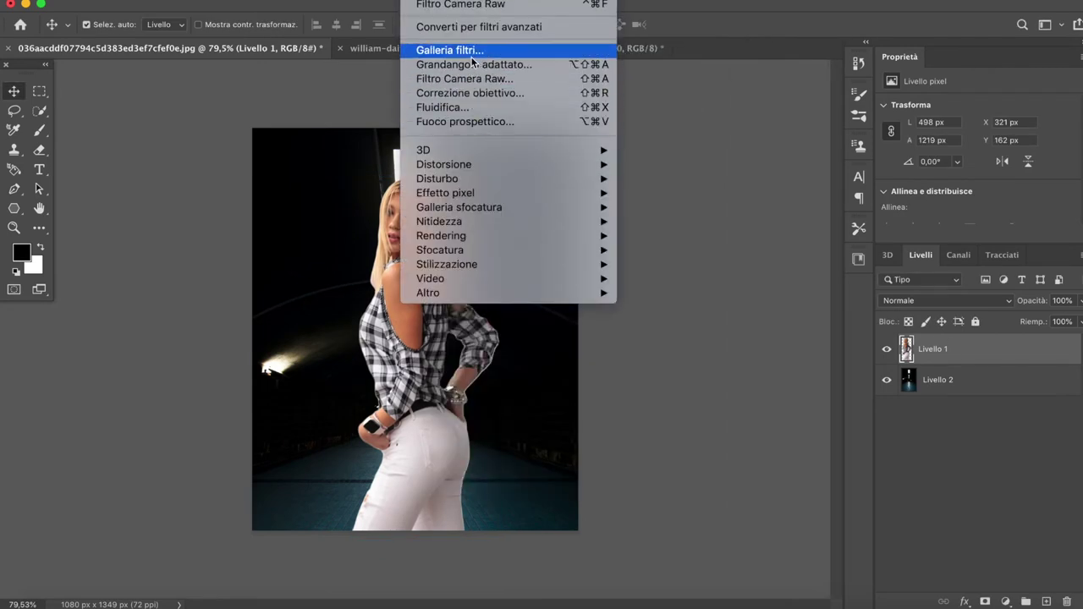
# In Camera Raw, cool the woman to Temperatura -15, Esposizione -0,95 and Contrasto +48.
pyautogui.click(470, 78)
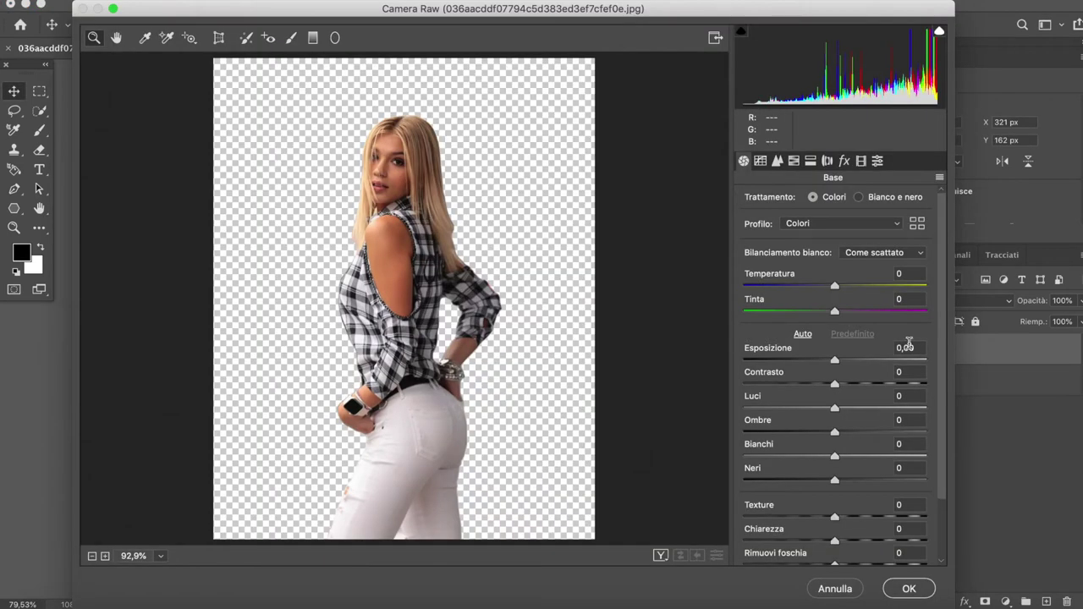
pyautogui.moveTo(834, 287)
pyautogui.mouseDown()
pyautogui.moveTo(820, 286)
pyautogui.moveTo(842, 312)
pyautogui.mouseUp()
pyautogui.moveTo(833, 359); pyautogui.dragTo(817, 362)
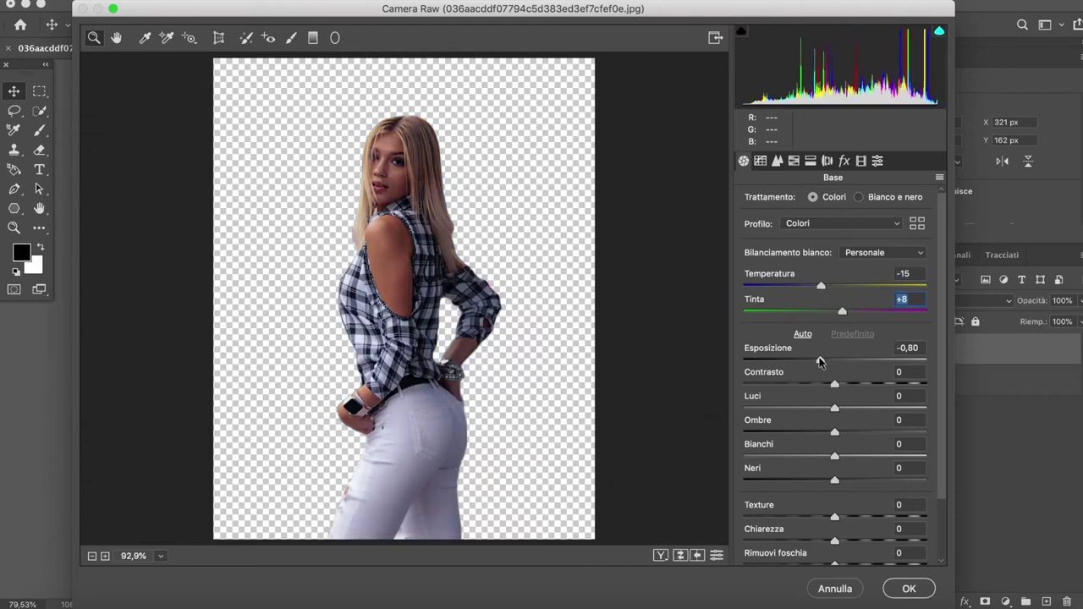
pyautogui.moveTo(831, 386); pyautogui.dragTo(874, 382)
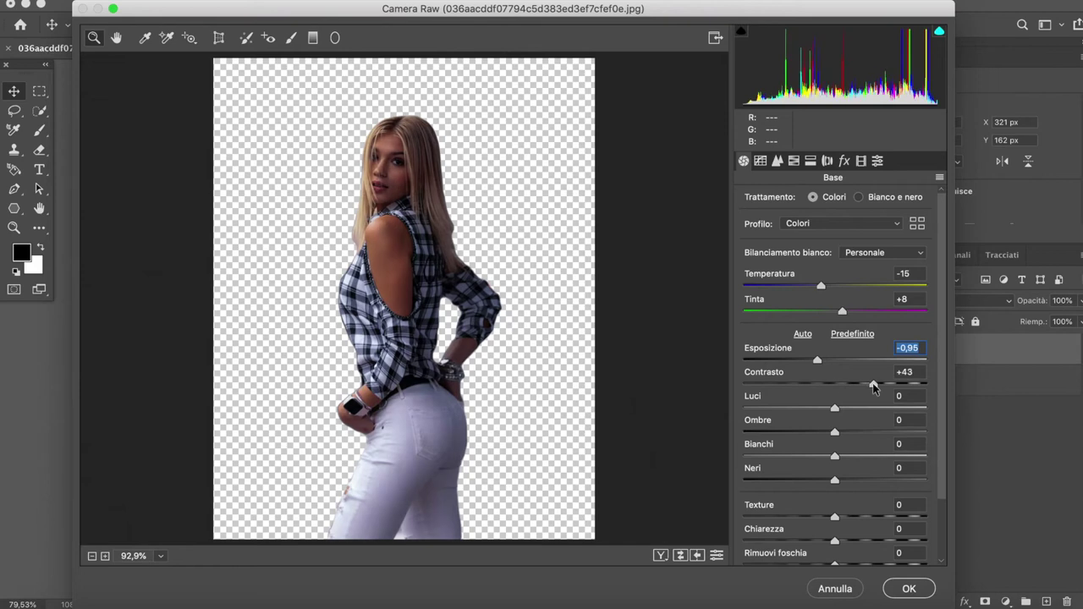
pyautogui.scroll(-2, 847, 373)
# Adjust her highlights, shadows, Bianchi -68, Neri -45 and clarity, then apply the grade.
pyautogui.moveTo(836, 348)
pyautogui.mouseDown()
pyautogui.moveTo(862, 349)
pyautogui.moveTo(851, 348)
pyautogui.mouseUp()
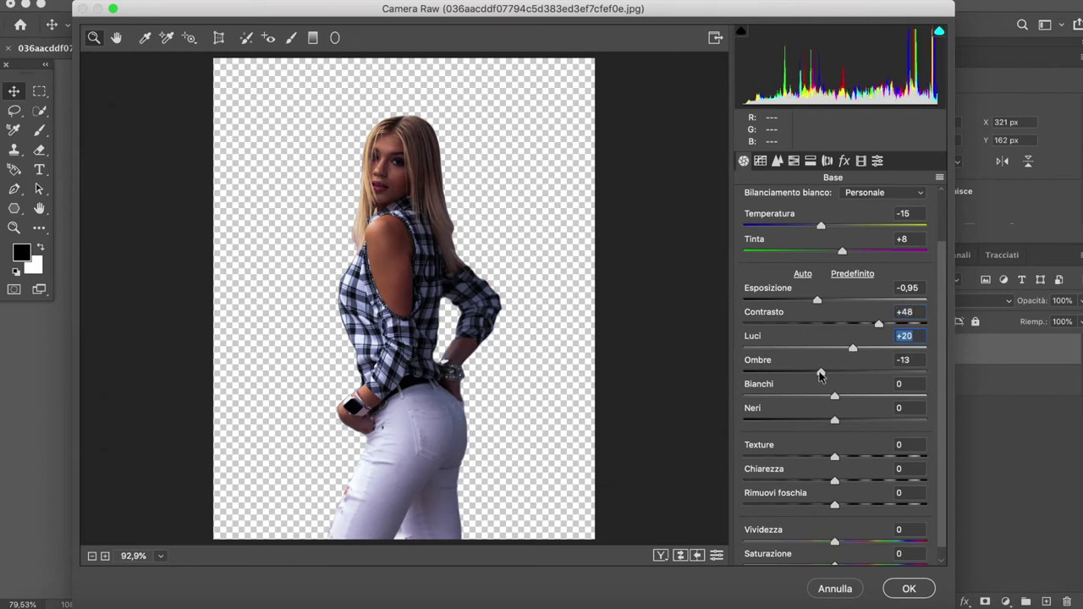
pyautogui.moveTo(843, 374); pyautogui.dragTo(879, 373)
pyautogui.moveTo(830, 398)
pyautogui.mouseDown()
pyautogui.moveTo(841, 394)
pyautogui.moveTo(801, 403)
pyautogui.moveTo(825, 420)
pyautogui.moveTo(796, 445)
pyautogui.mouseUp()
pyautogui.scroll(-1, 815, 415)
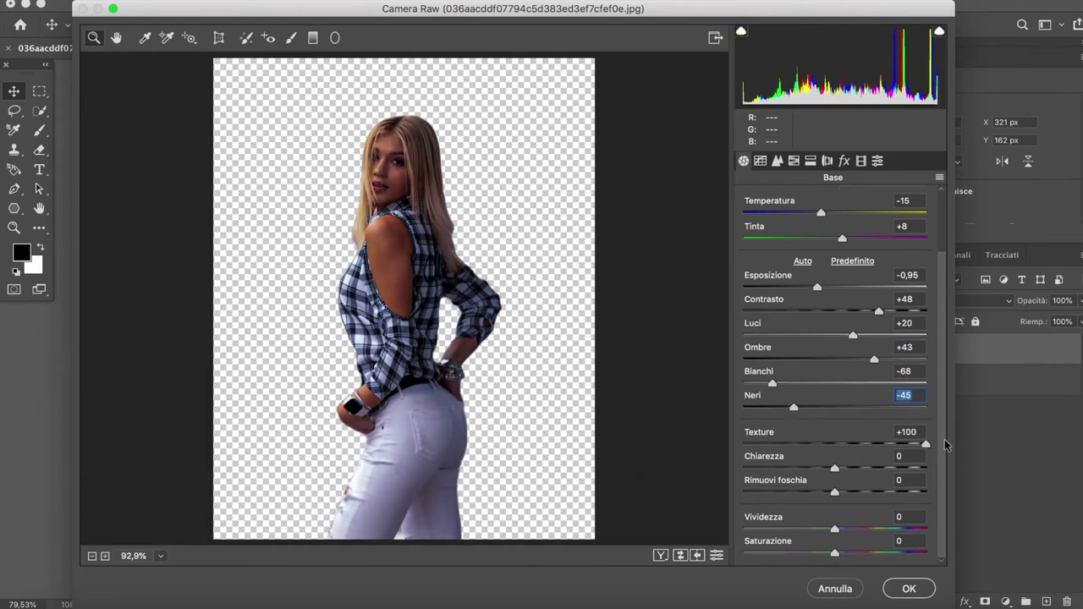
pyautogui.moveTo(843, 471)
pyautogui.mouseDown()
pyautogui.moveTo(820, 471)
pyautogui.moveTo(835, 501)
pyautogui.mouseUp()
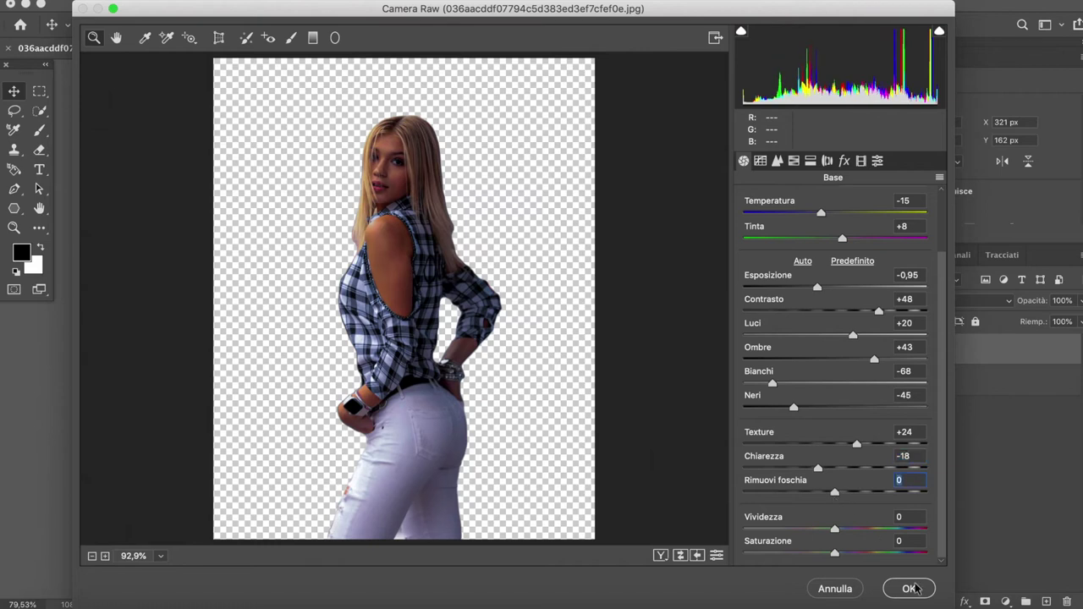
pyautogui.click(913, 587)
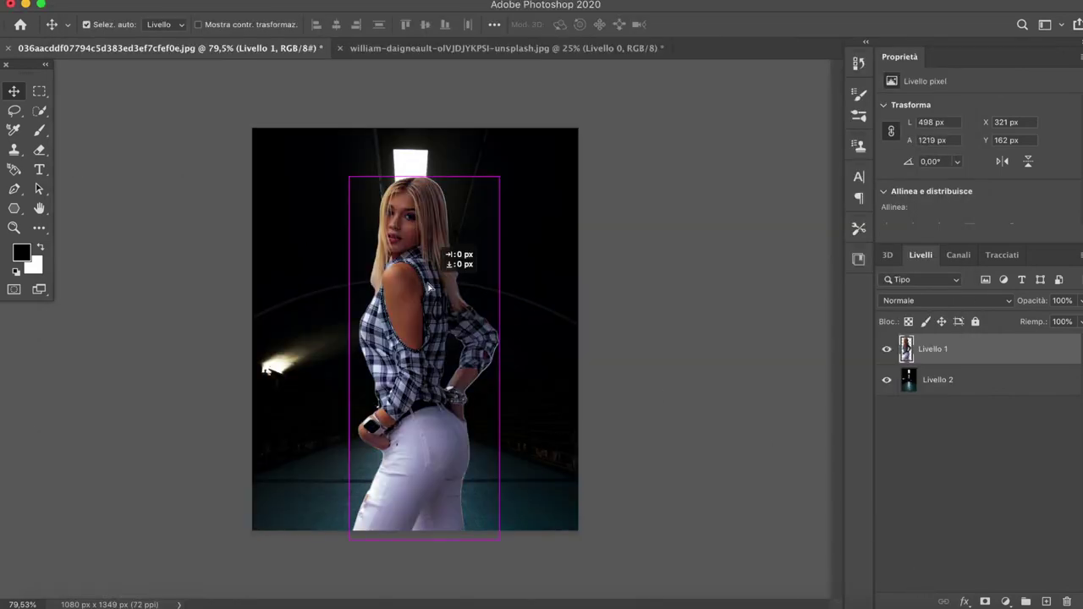
# Nudge the woman slightly right, then preview Contorni poster and Affresco in the Filter Gallery.
pyautogui.moveTo(406, 307); pyautogui.dragTo(411, 312)
pyautogui.click(415, 9)
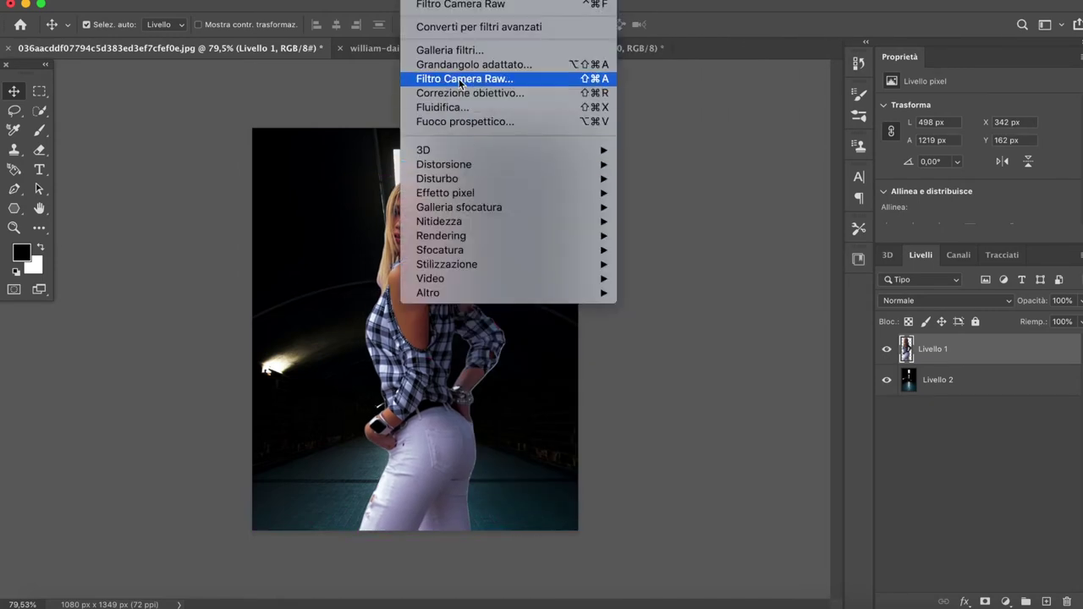
pyautogui.click(456, 51)
pyautogui.click(764, 55)
pyautogui.click(705, 52)
pyautogui.click(786, 56)
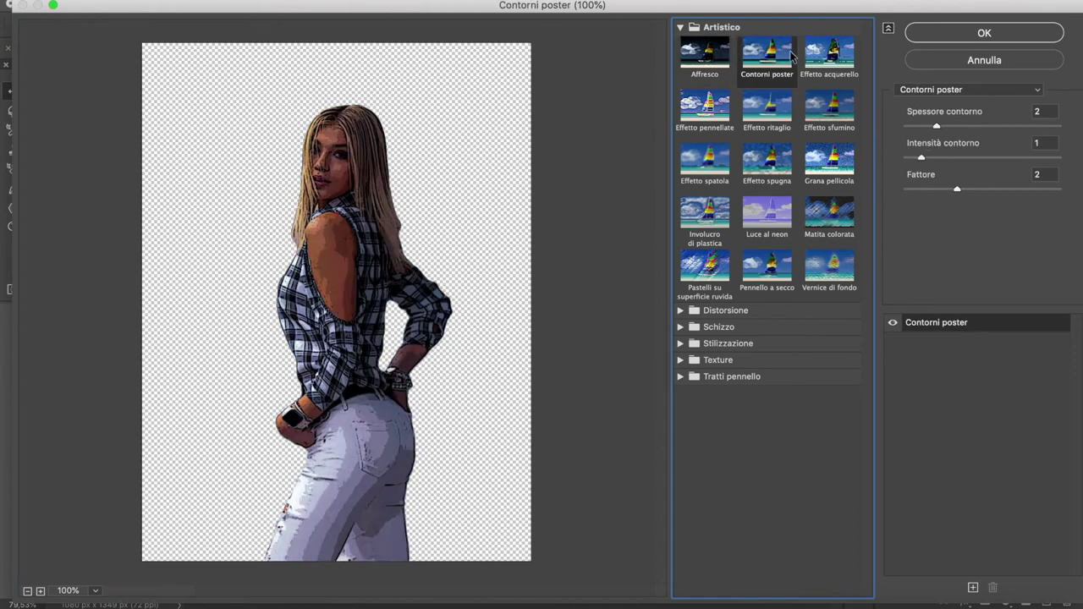
# Apply Grana pellicola with Granulosità 2, Zona di luce 0 and Intensità 10.
pyautogui.click(829, 53)
pyautogui.click(768, 53)
pyautogui.click(835, 108)
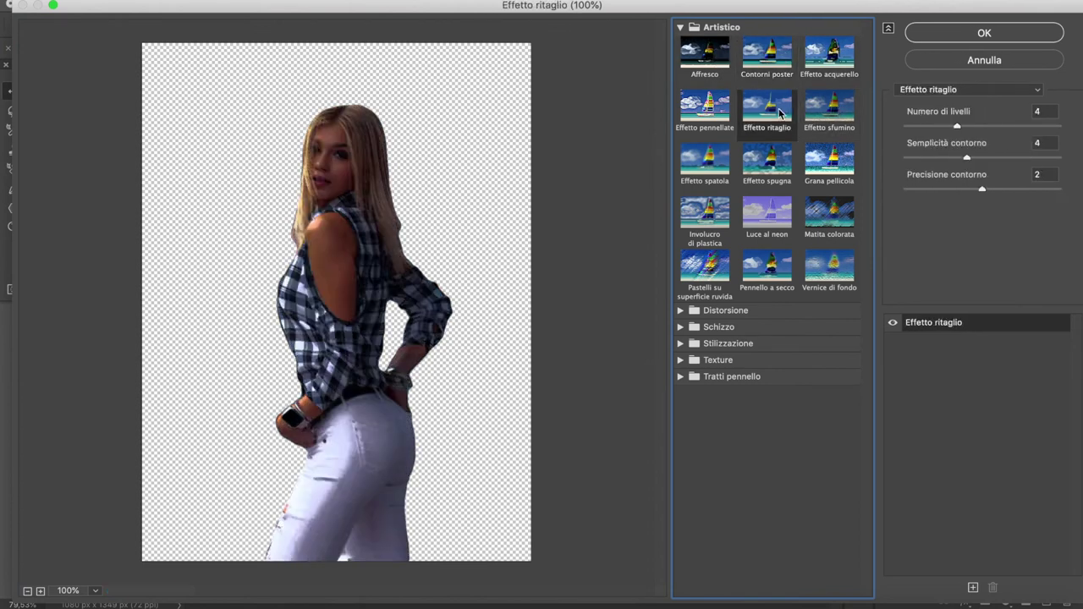
pyautogui.click(829, 158)
pyautogui.moveTo(936, 126); pyautogui.dragTo(929, 129)
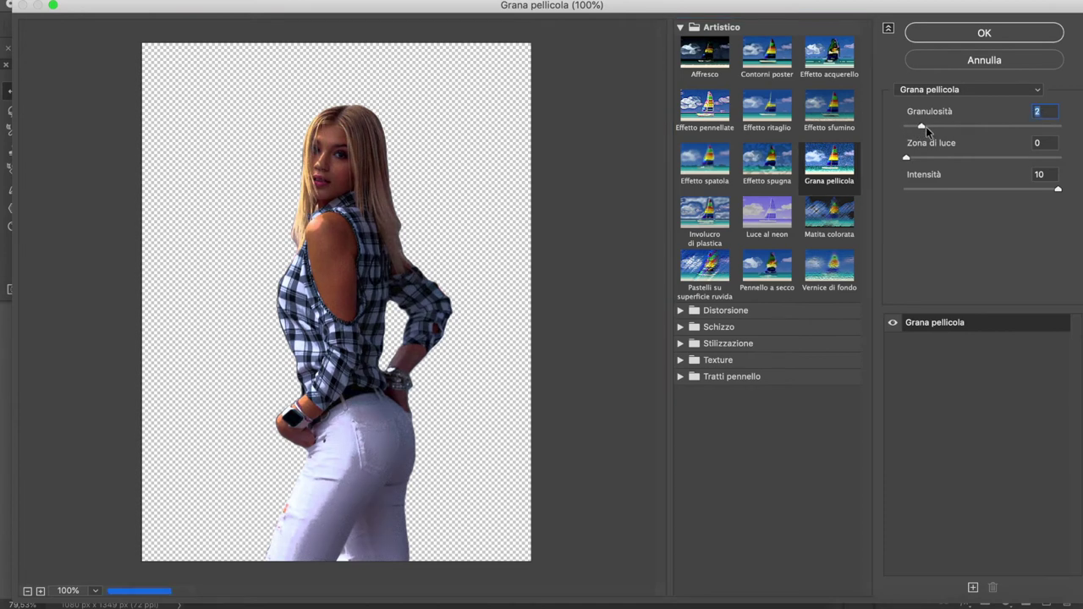
pyautogui.click(969, 32)
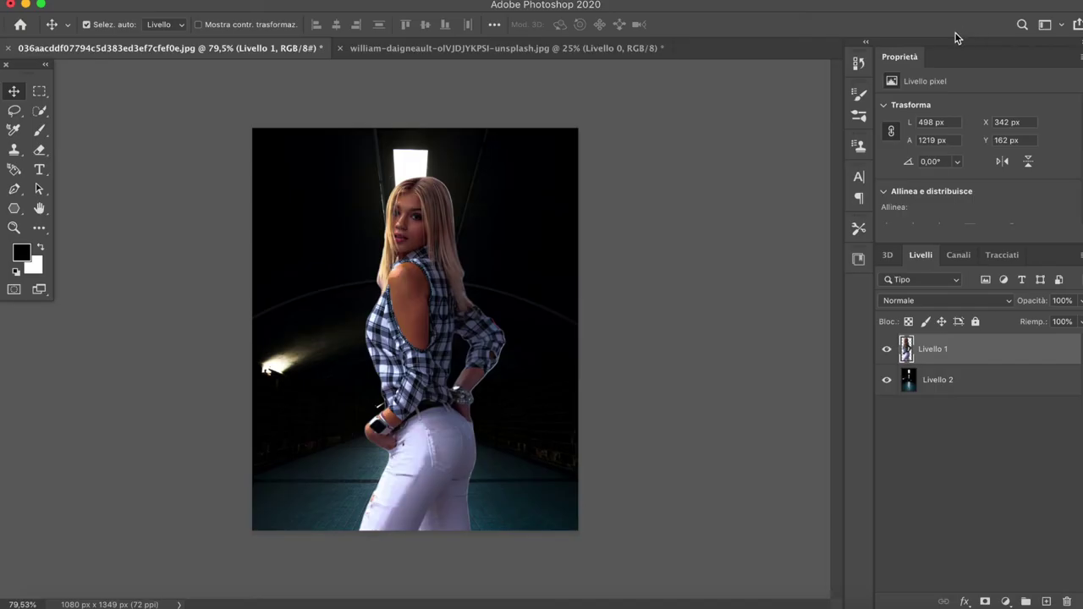
# Hide Livello 1 and open Camera Raw on the tunnel layer, cooling Temperatura to -32.
pyautogui.scroll(2, 520, 309)
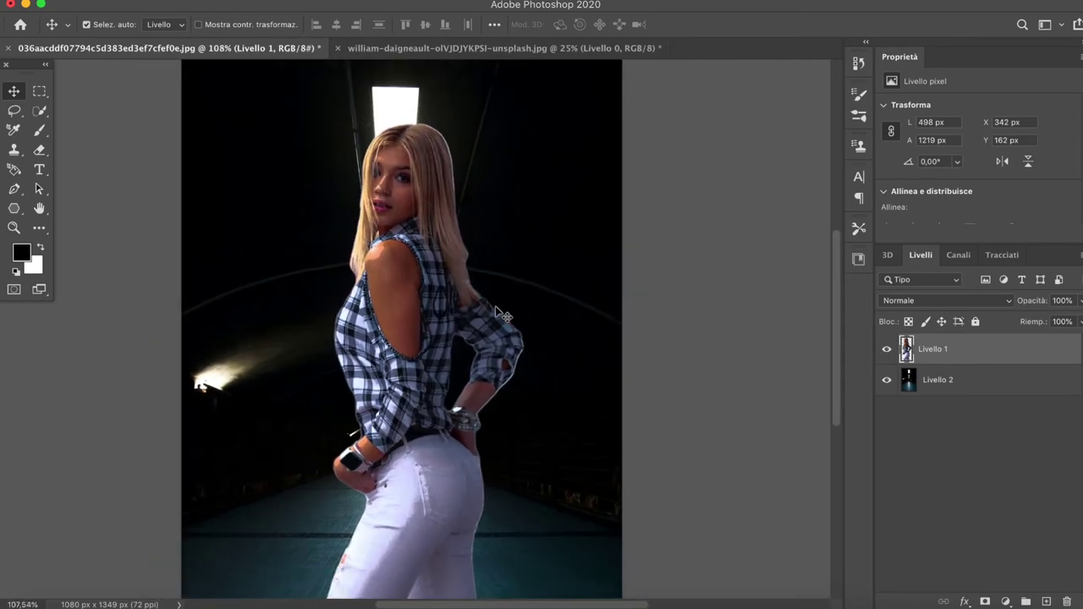
pyautogui.scroll(-2, 502, 315)
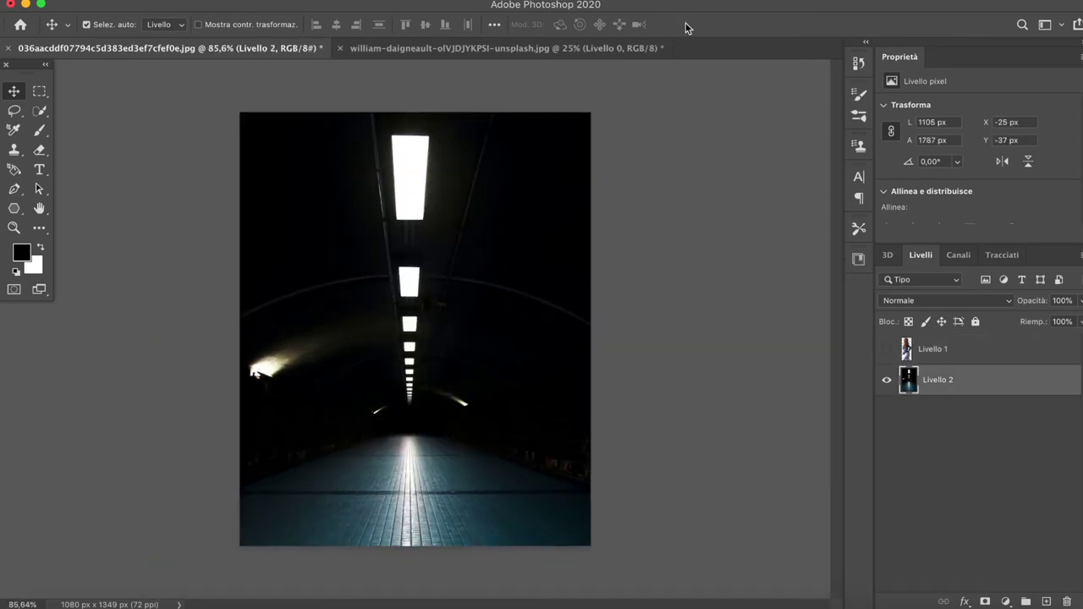
pyautogui.click(420, 0)
pyautogui.click(470, 82)
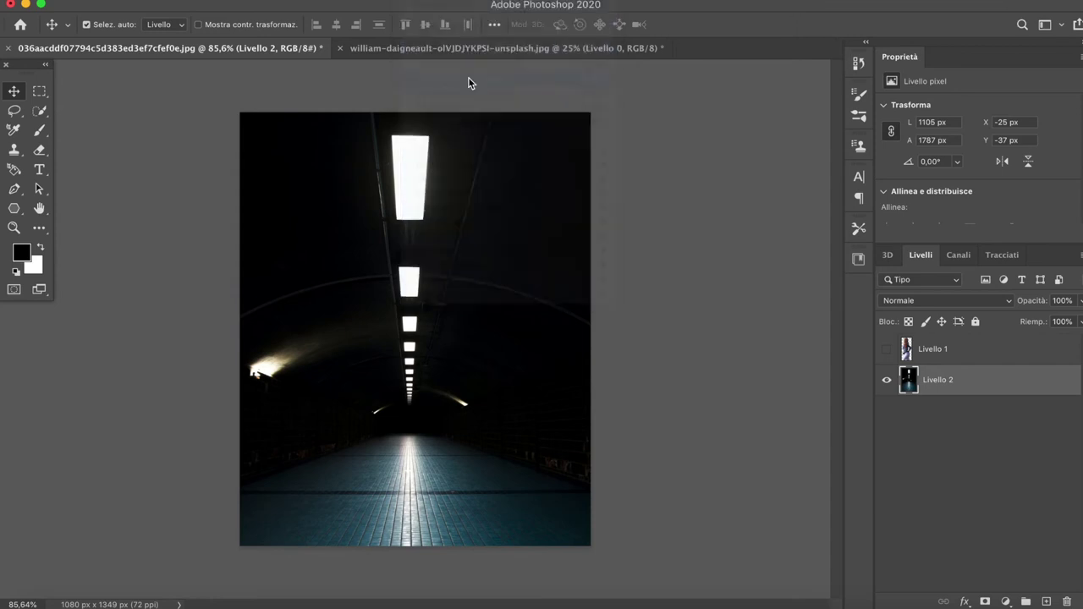
pyautogui.moveTo(833, 288); pyautogui.dragTo(814, 290)
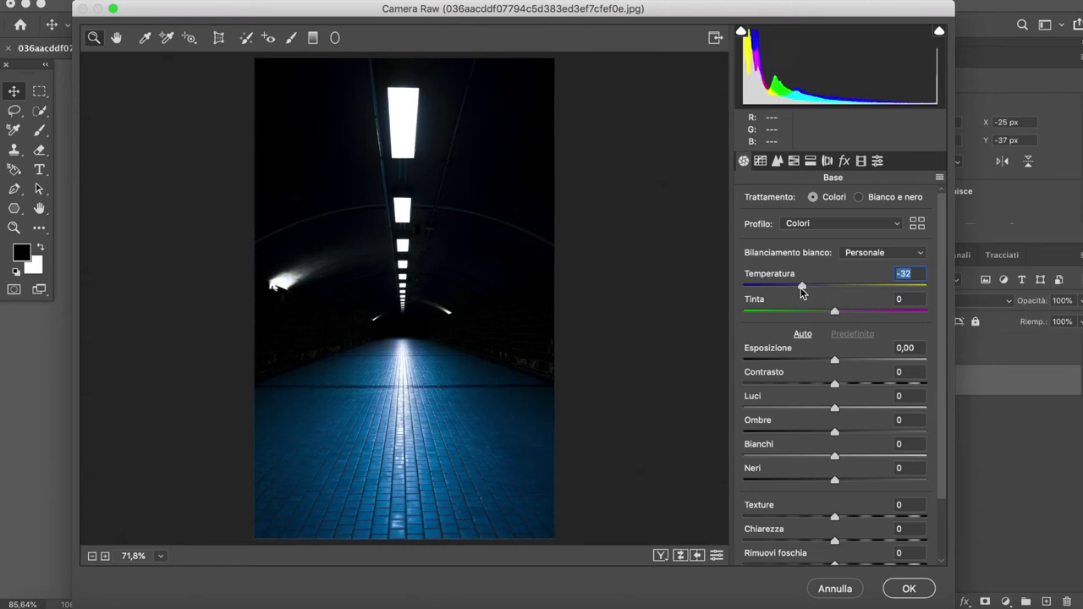
# Grade the tunnel to Temperatura -13, Esposizione +0,80, Bianchi -91, Texture +100, then apply.
pyautogui.moveTo(810, 288); pyautogui.dragTo(822, 291)
pyautogui.moveTo(835, 360)
pyautogui.mouseDown()
pyautogui.moveTo(849, 362)
pyautogui.moveTo(820, 385)
pyautogui.moveTo(844, 384)
pyautogui.moveTo(811, 410)
pyautogui.moveTo(858, 437)
pyautogui.moveTo(752, 457)
pyautogui.mouseUp()
pyautogui.moveTo(835, 481)
pyautogui.mouseDown()
pyautogui.moveTo(810, 483)
pyautogui.moveTo(831, 482)
pyautogui.mouseUp()
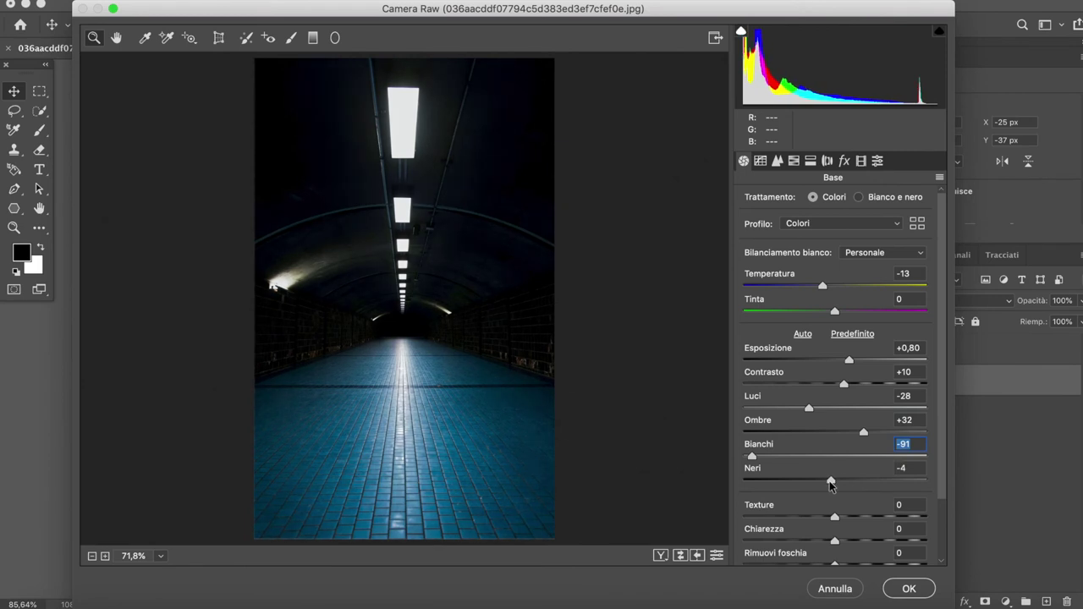
pyautogui.moveTo(836, 518); pyautogui.dragTo(929, 517)
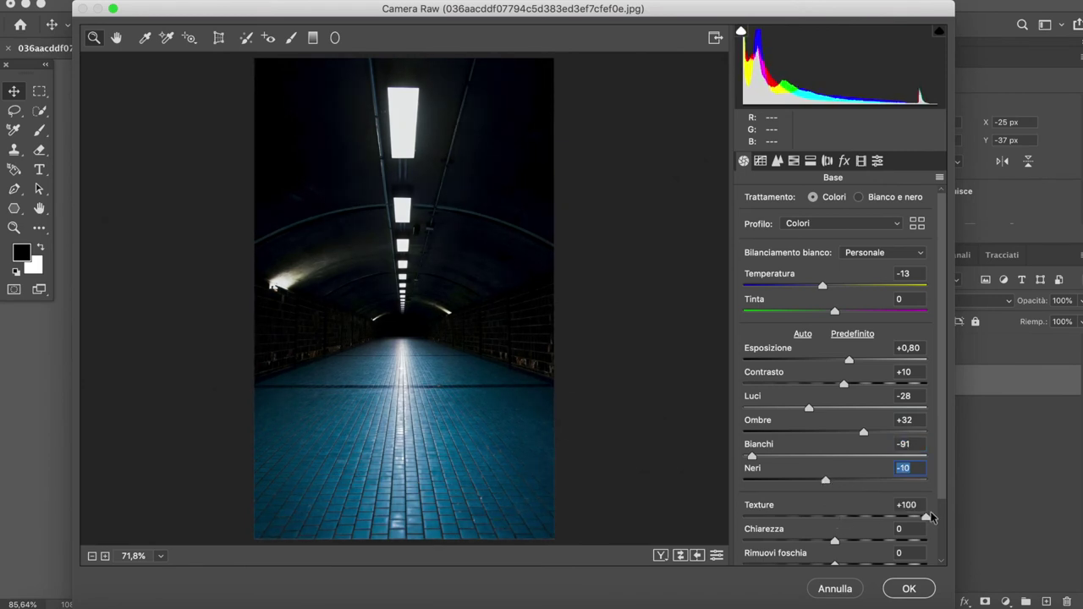
pyautogui.click(910, 588)
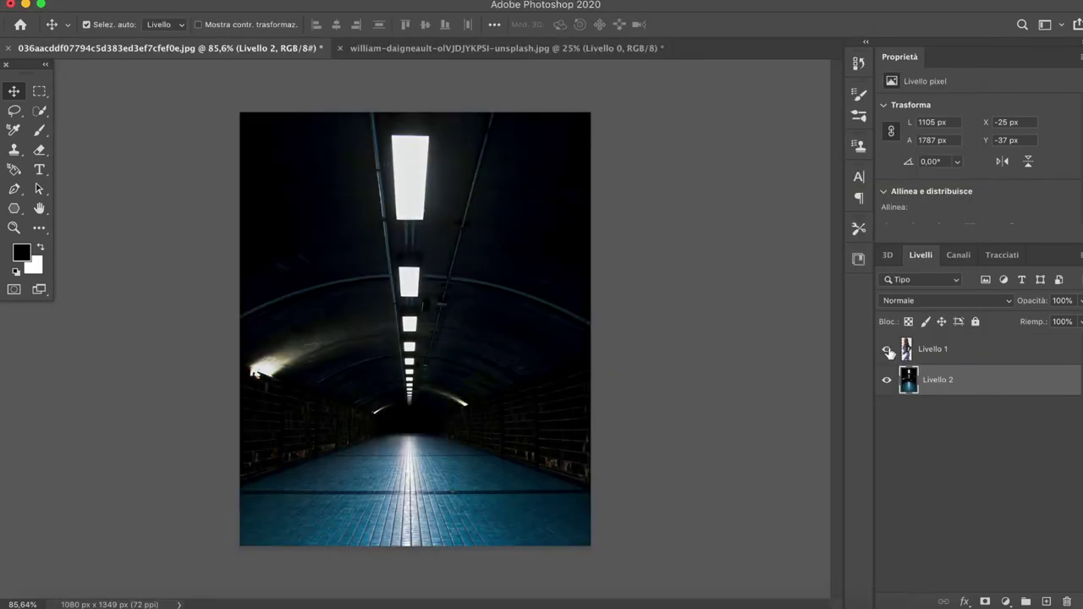
# Show Livello 1, reposition the woman and shrink her to about 88%, then open Camera Raw.
pyautogui.click(887, 350)
pyautogui.moveTo(407, 279); pyautogui.dragTo(404, 328)
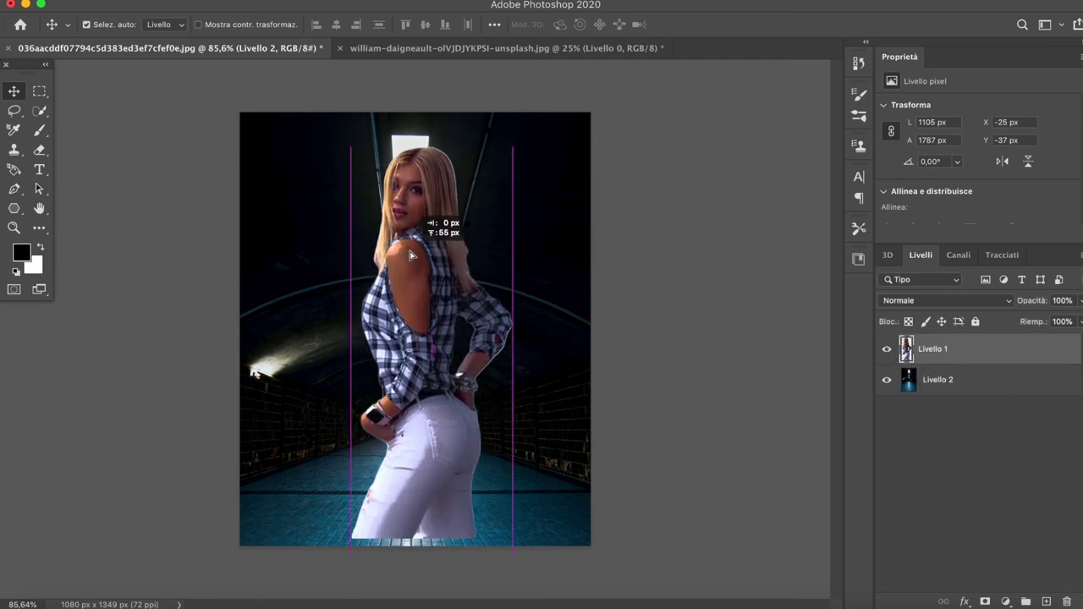
pyautogui.moveTo(405, 328); pyautogui.dragTo(408, 265)
pyautogui.hotkey('ctrl', 't')
pyautogui.moveTo(512, 155); pyautogui.dragTo(499, 202)
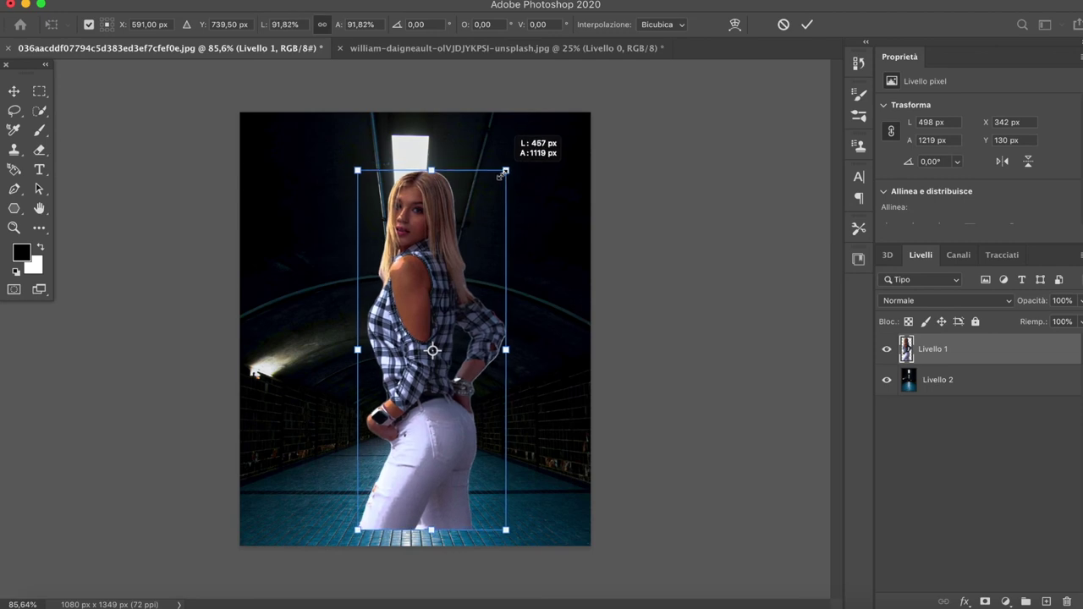
pyautogui.press('Return')
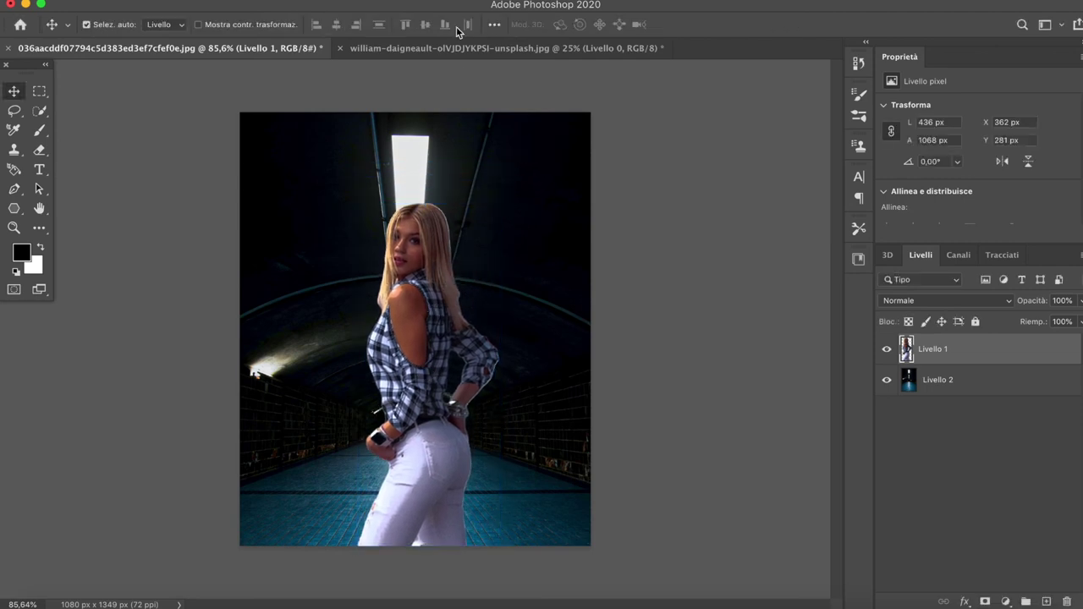
pyautogui.click(460, 1)
pyautogui.click(466, 79)
# Set the woman's Esposizione -0,55, Ombre -52, Bianchi -24, Neri -15, Texture -8 and apply.
pyautogui.moveTo(834, 360)
pyautogui.mouseDown()
pyautogui.moveTo(824, 361)
pyautogui.moveTo(870, 383)
pyautogui.moveTo(817, 388)
pyautogui.moveTo(866, 406)
pyautogui.moveTo(823, 404)
pyautogui.moveTo(863, 408)
pyautogui.mouseUp()
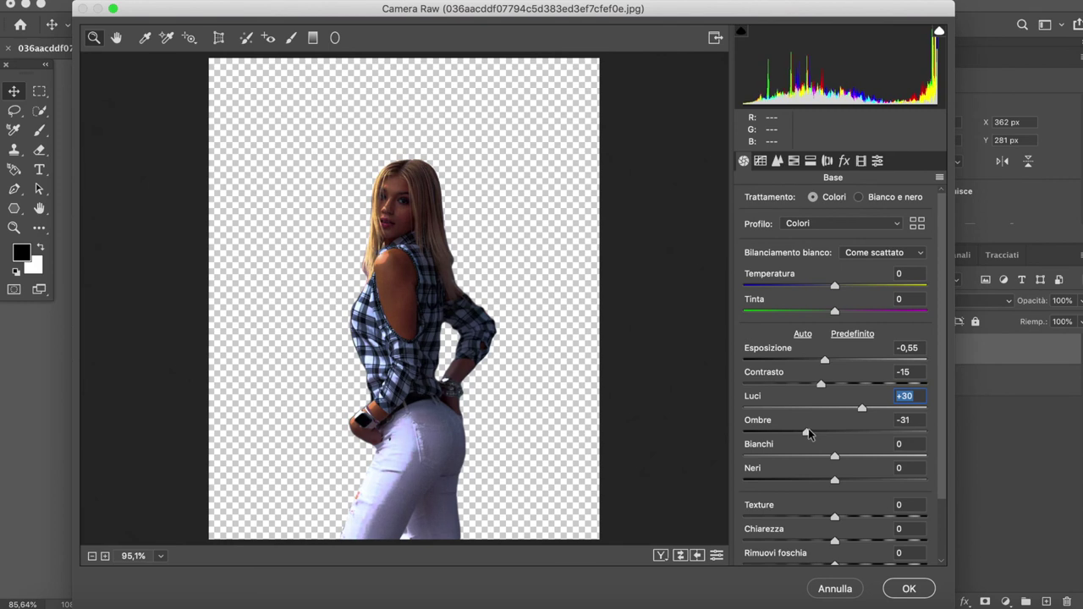
pyautogui.moveTo(834, 456); pyautogui.dragTo(818, 457)
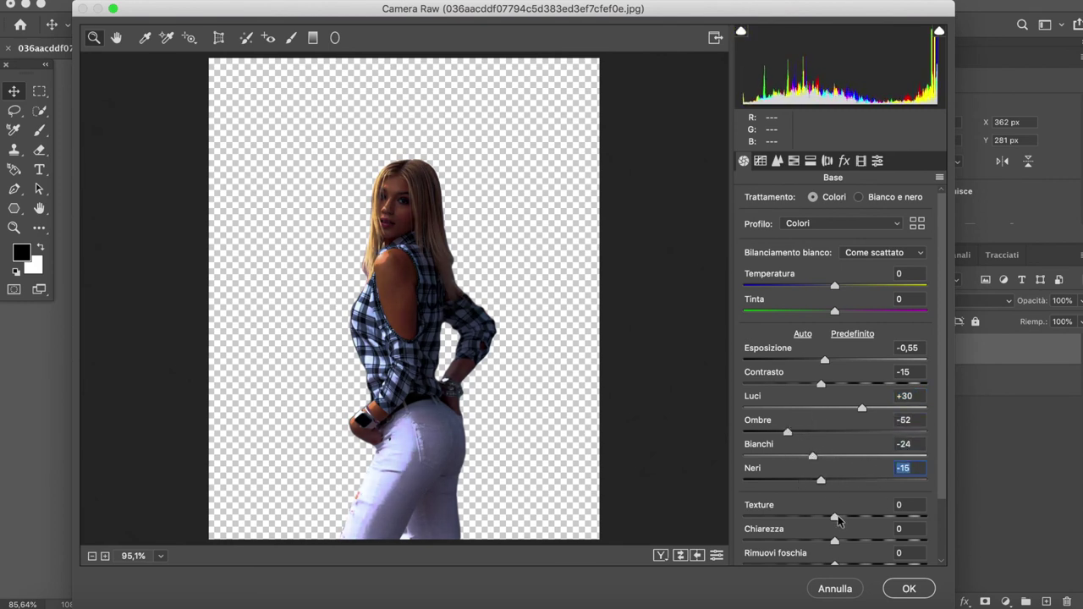
pyautogui.scroll(-1, 834, 488)
pyautogui.moveTo(803, 498)
pyautogui.mouseDown()
pyautogui.moveTo(827, 495)
pyautogui.moveTo(833, 542)
pyautogui.mouseUp()
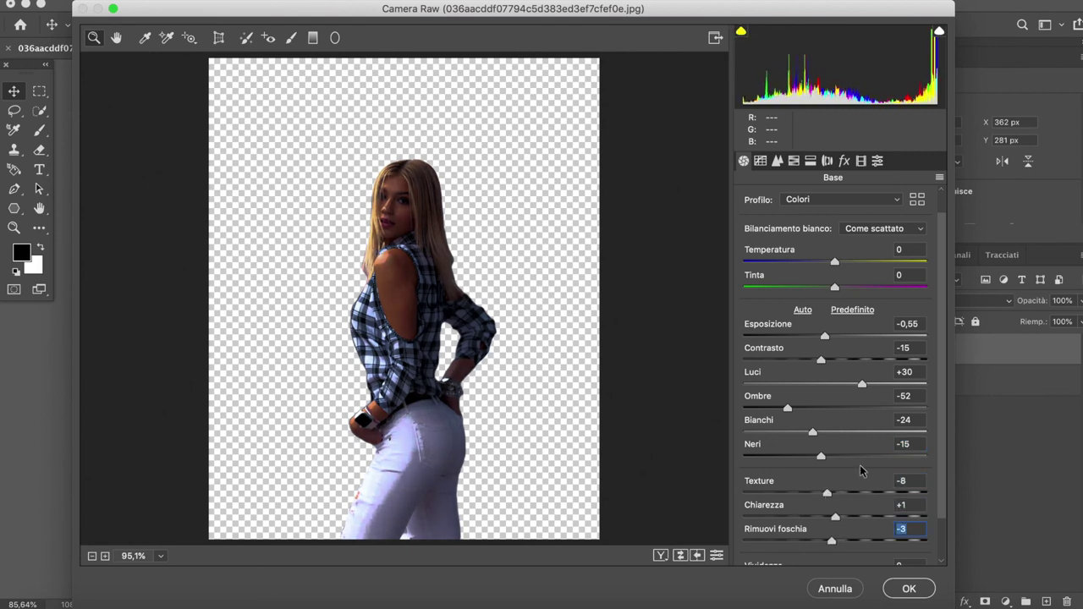
pyautogui.scroll(-2, 847, 508)
pyautogui.click(912, 590)
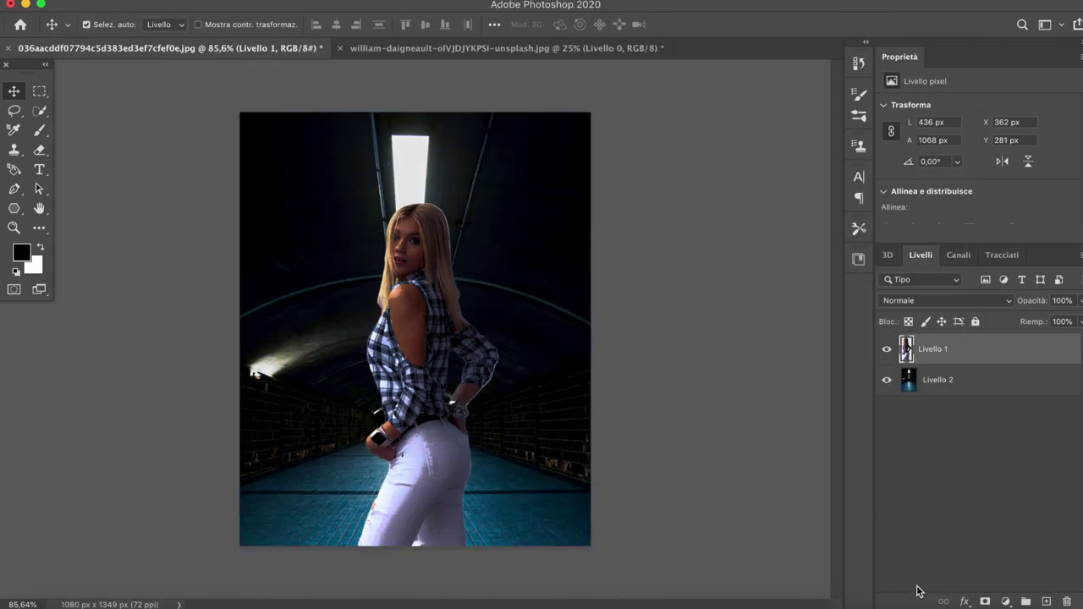